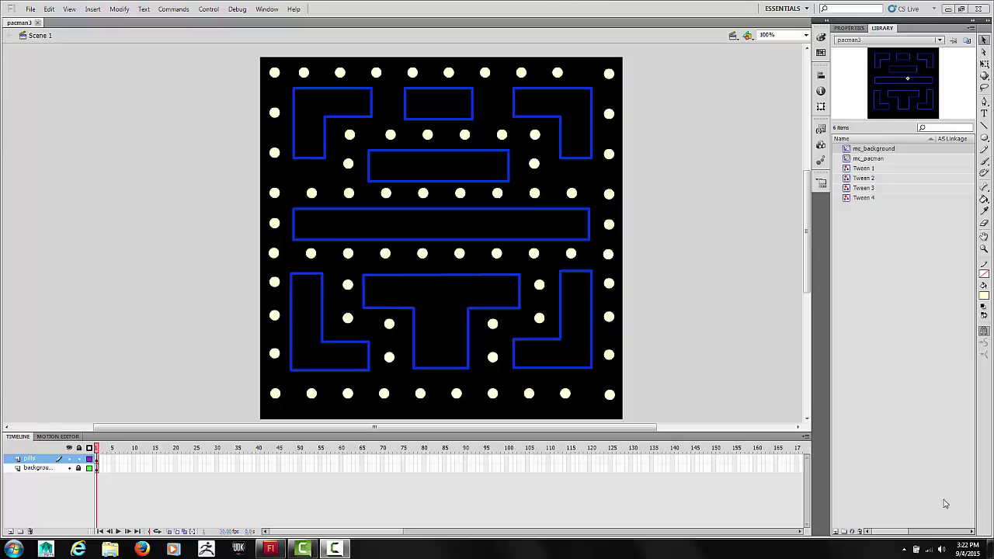
# Step: Create a new layer above pills and name it 'pacman'
pyautogui.click(10, 531)
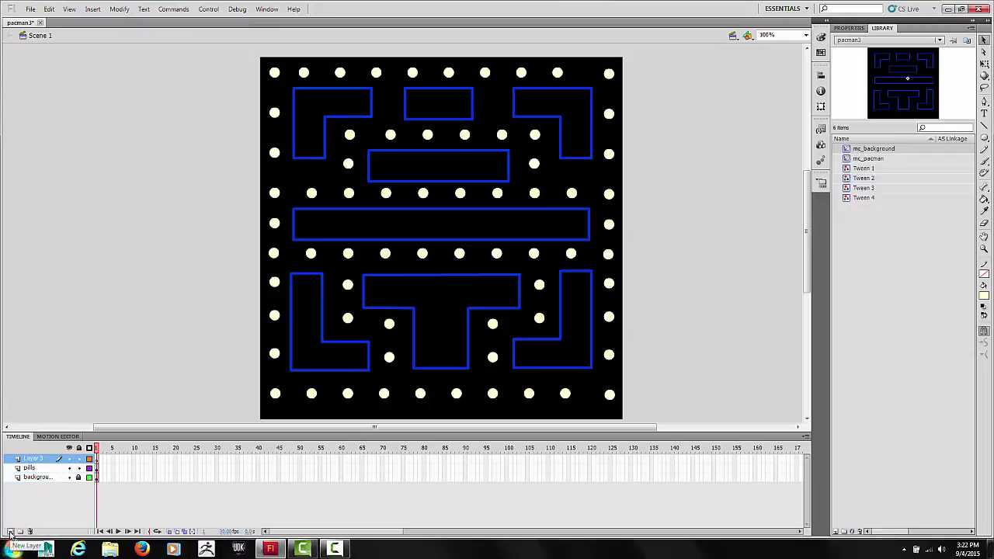
pyautogui.doubleClick(50, 460)
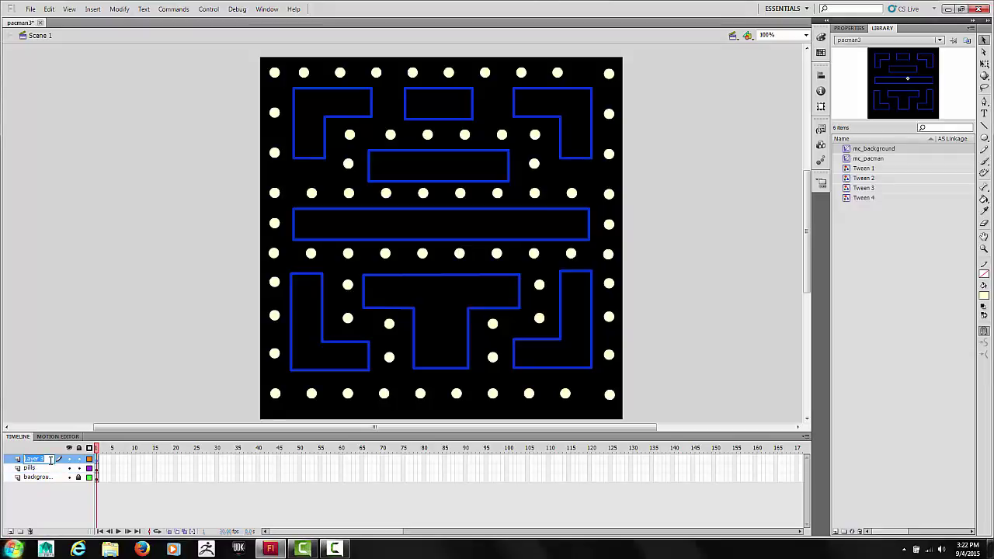
pyautogui.write('pacman')
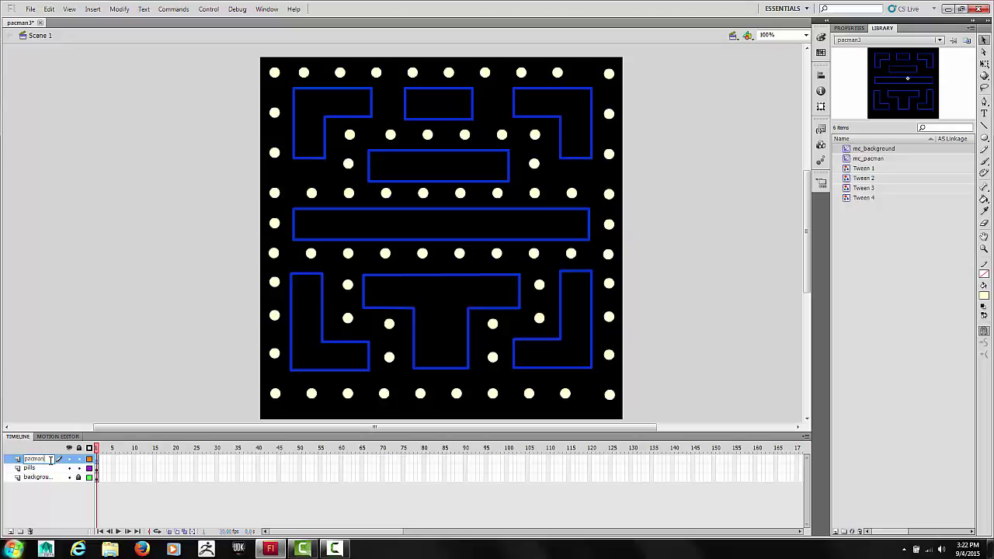
pyautogui.press('Return')
# Step: Insert frames up to frame 160 on the pacman, pills and background layers
pyautogui.rightClick(753, 458)
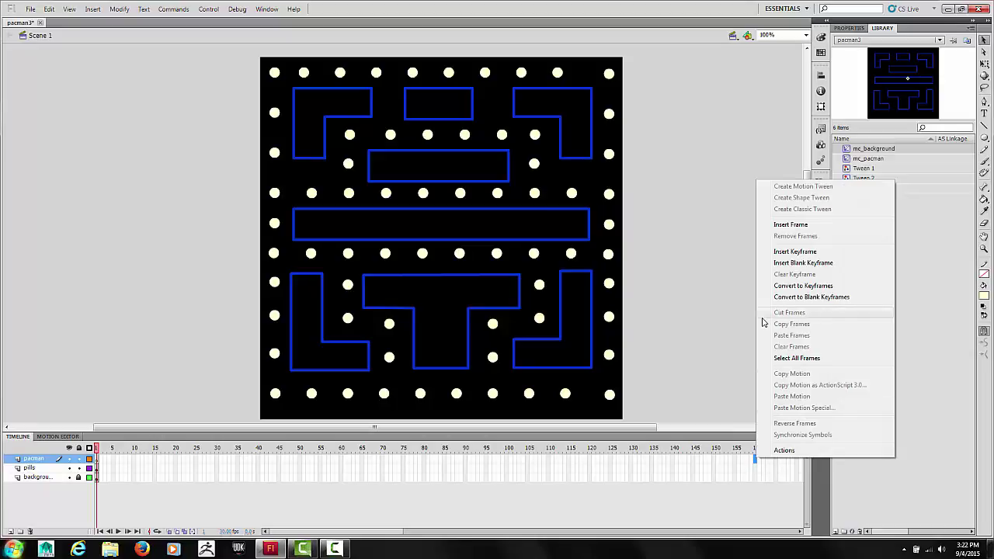
pyautogui.click(790, 225)
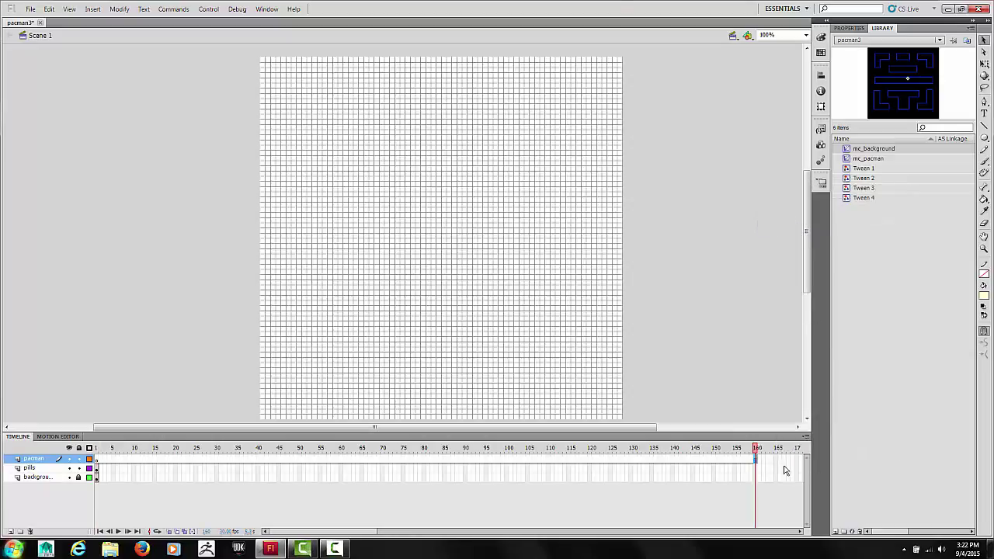
pyautogui.rightClick(754, 468)
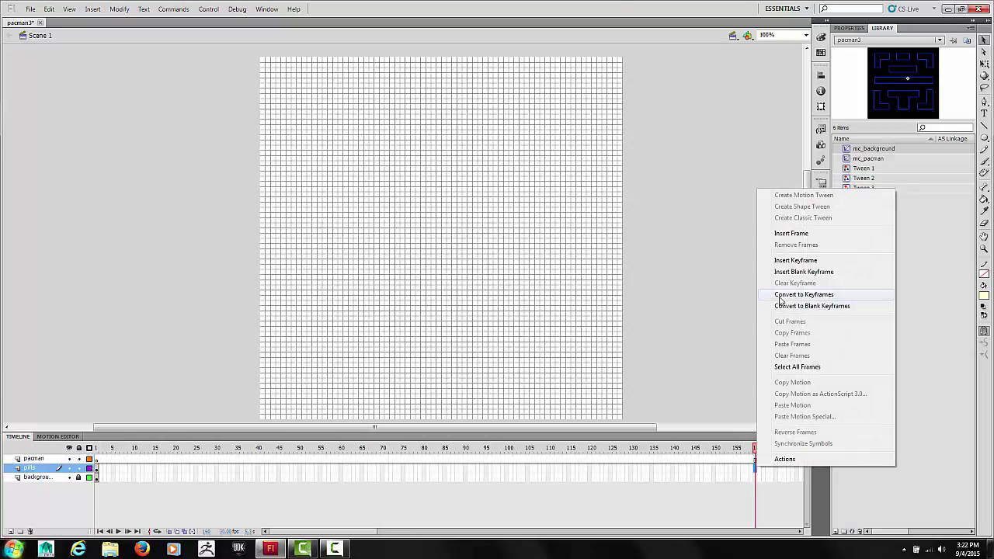
pyautogui.click(782, 234)
pyautogui.rightClick(754, 478)
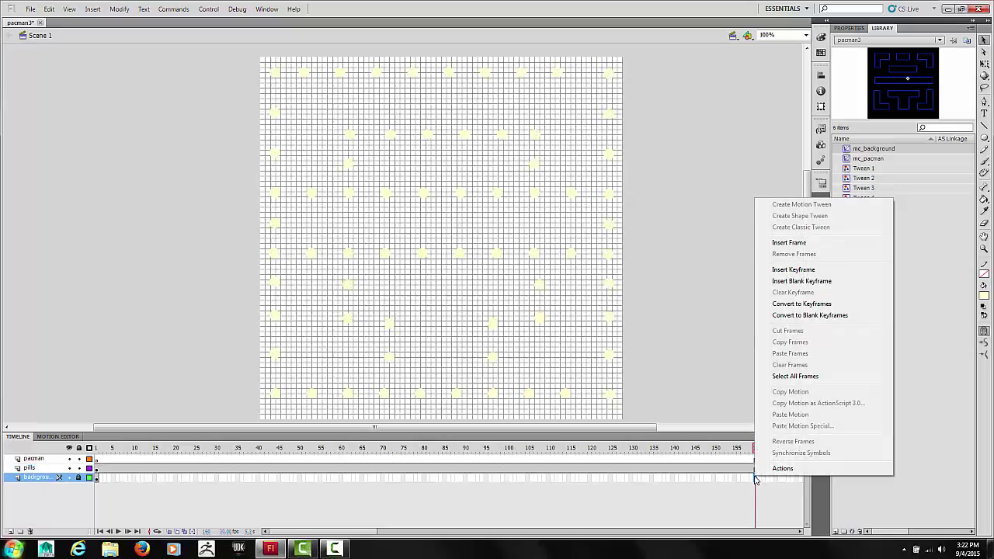
pyautogui.click(788, 242)
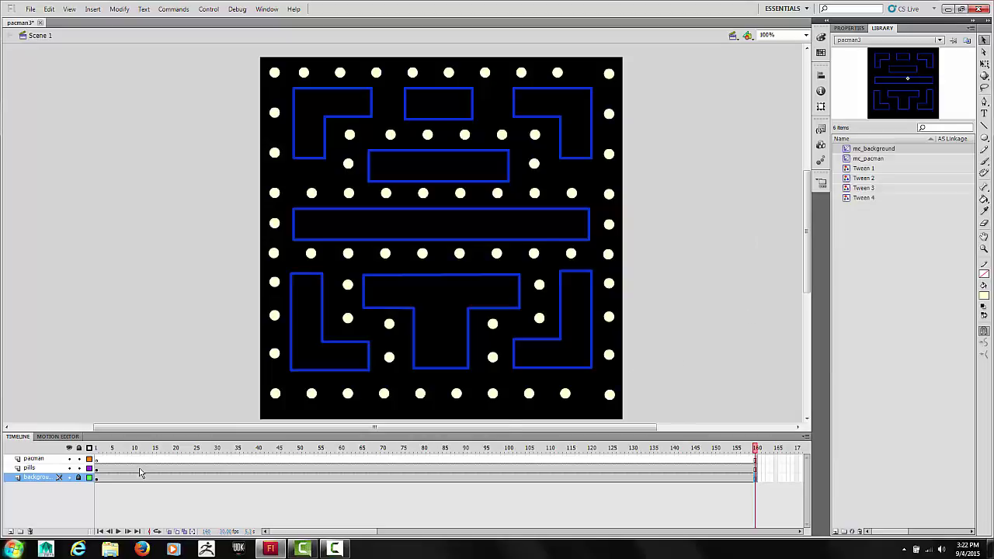
# Step: Place mc_pacman on frame 1, scale it down, and set it on the bottom-left corner pill
pyautogui.click(96, 459)
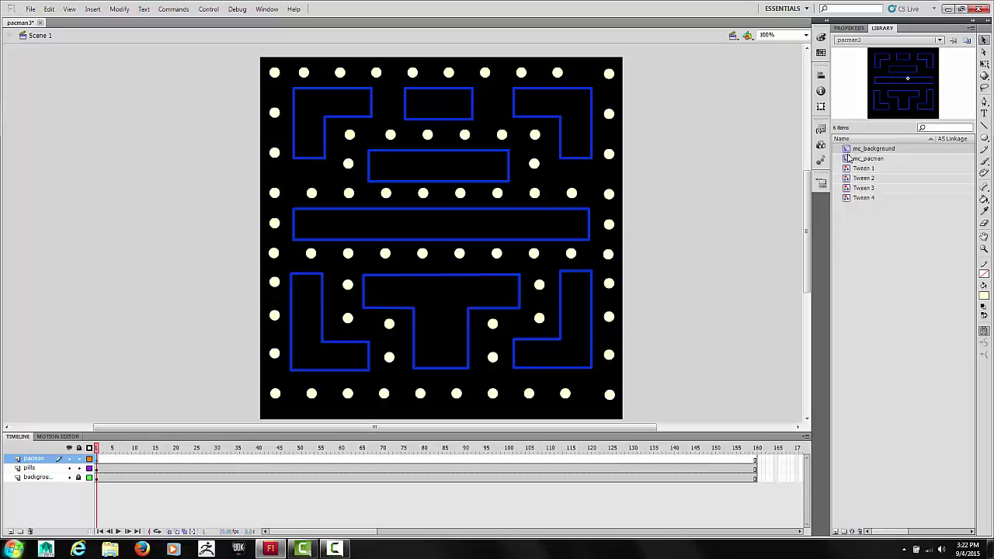
pyautogui.moveTo(849, 159); pyautogui.dragTo(295, 386)
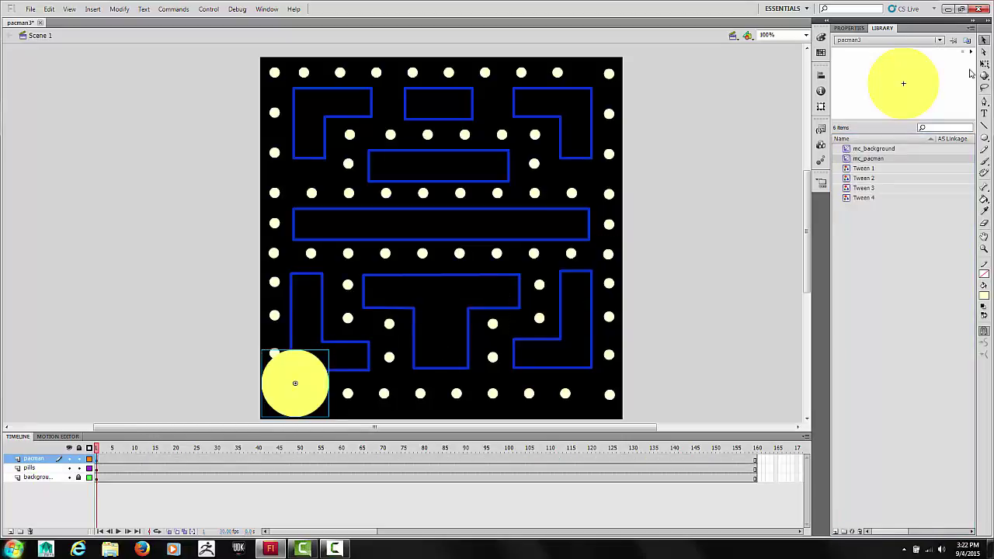
pyautogui.click(984, 63)
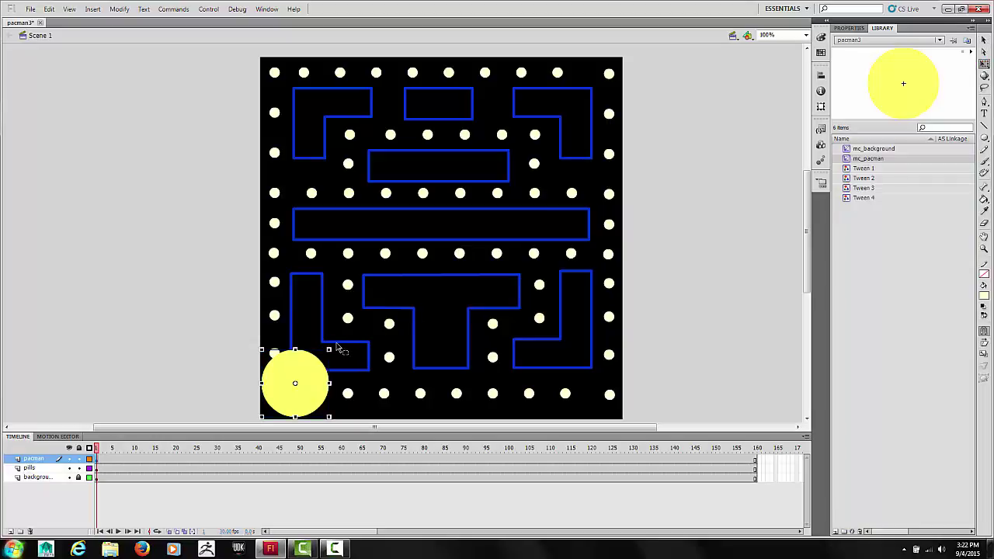
pyautogui.moveTo(328, 349); pyautogui.dragTo(313, 368)
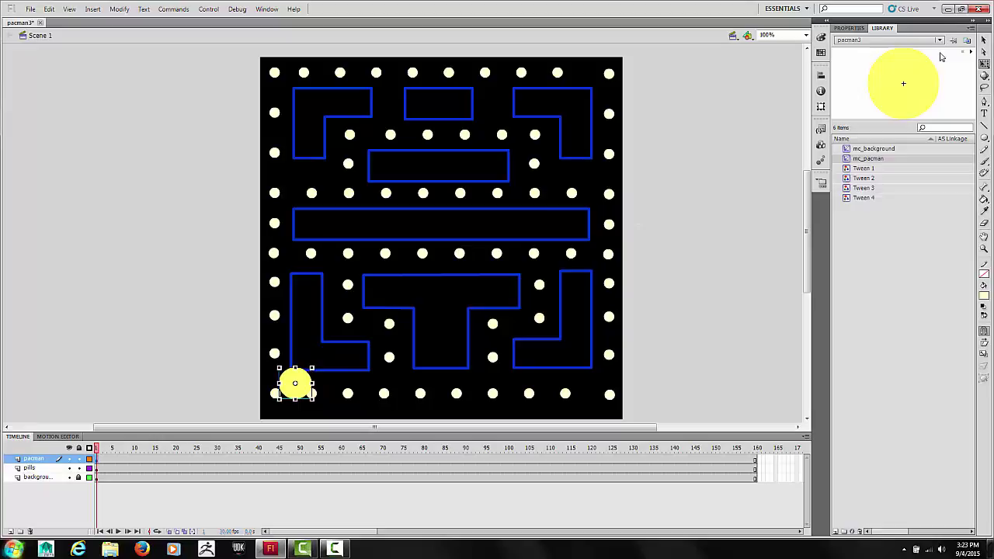
pyautogui.click(982, 40)
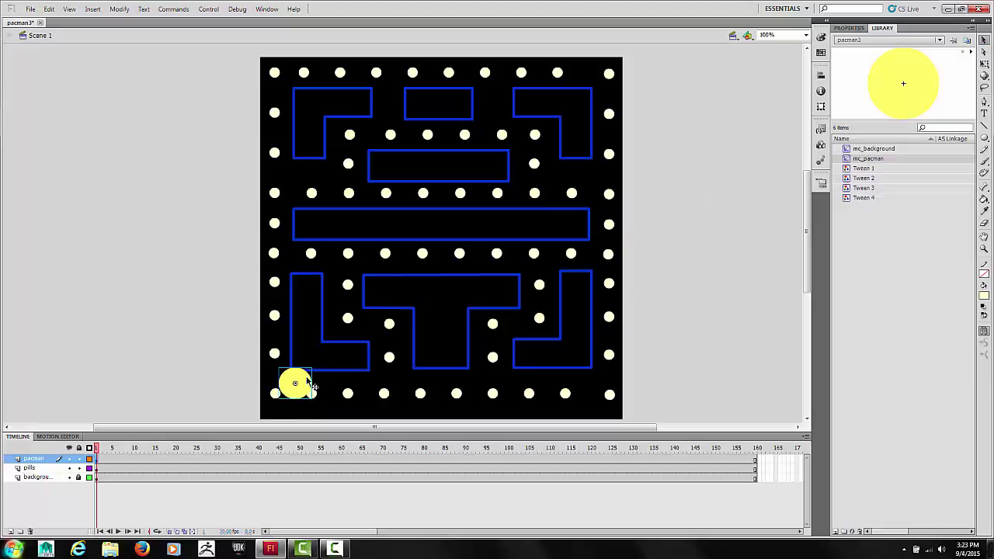
pyautogui.moveTo(309, 379); pyautogui.dragTo(293, 386)
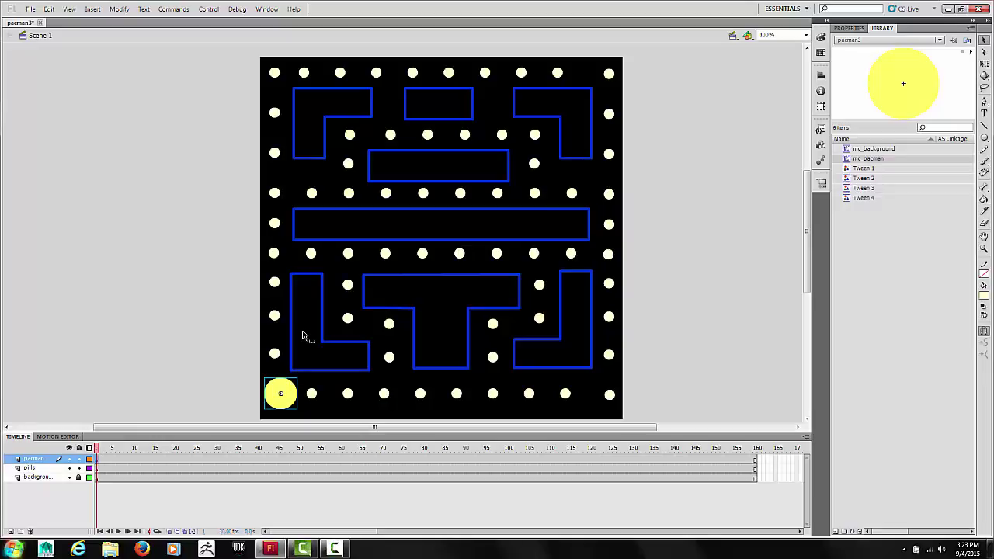
# Step: Motion-tween pacman to the bottom-right corner at frame 75 and top-right at frame 160
pyautogui.rightClick(99, 461)
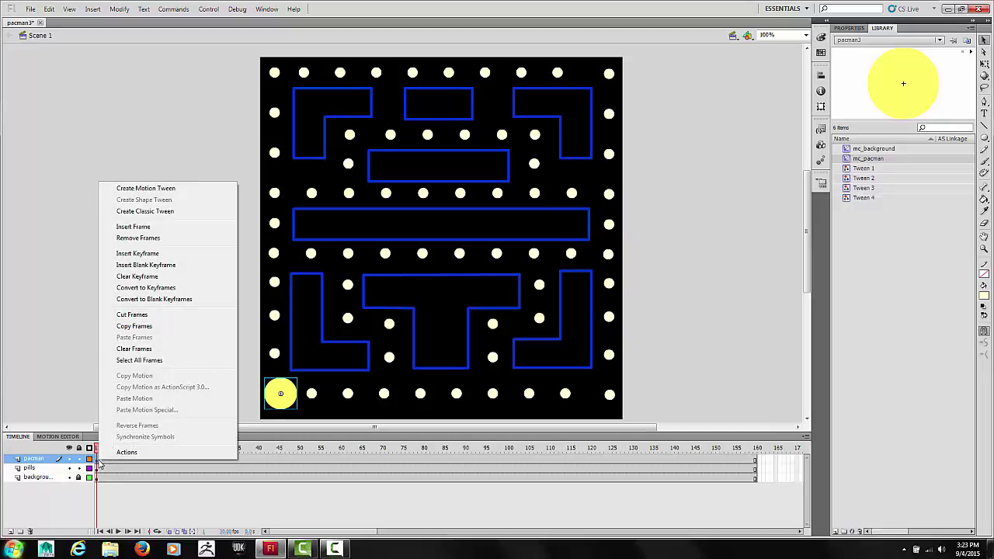
pyautogui.click(170, 189)
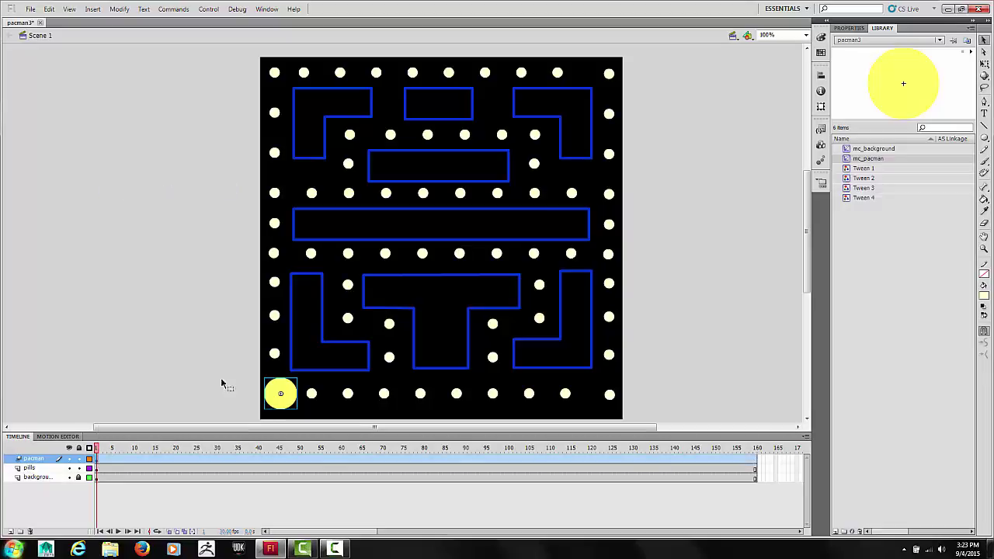
pyautogui.click(402, 458)
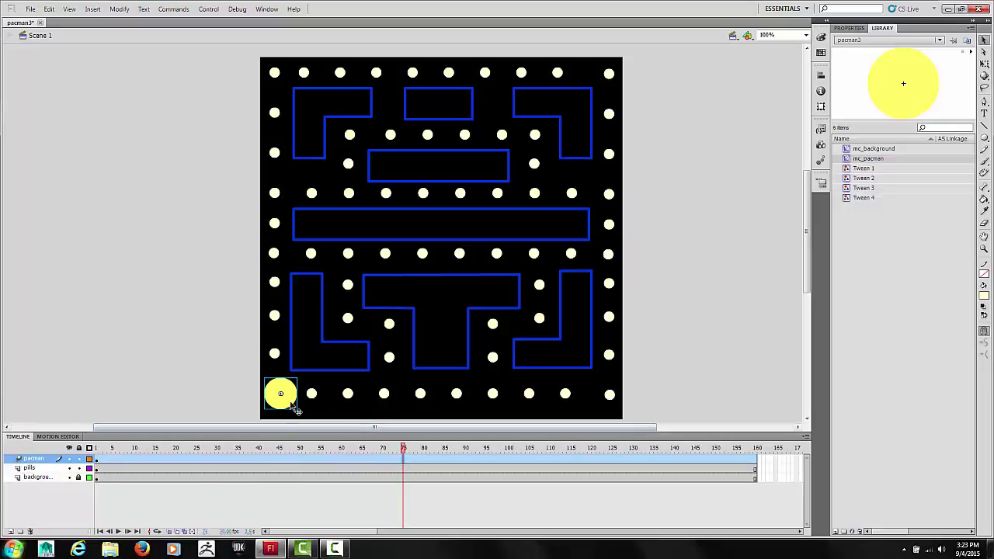
pyautogui.moveTo(295, 410); pyautogui.dragTo(607, 409)
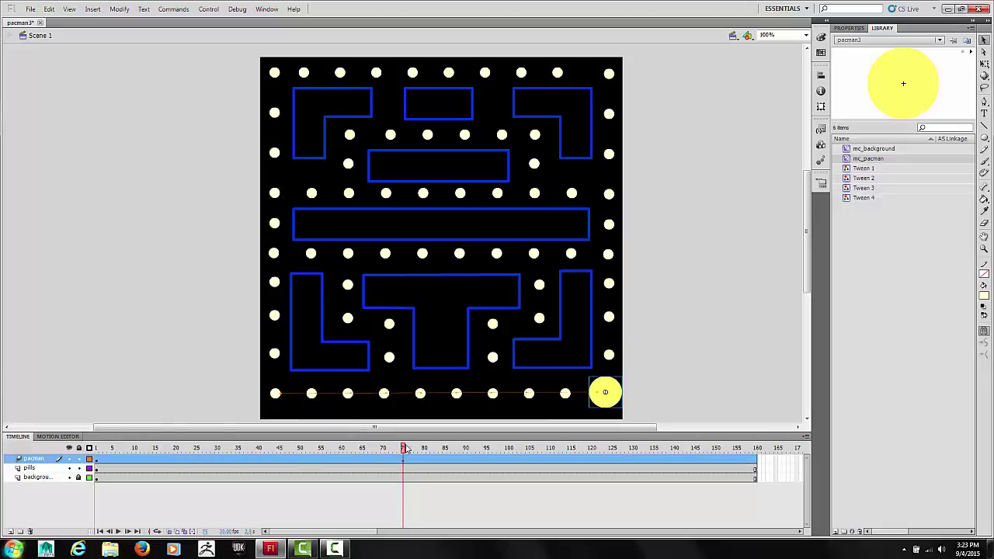
pyautogui.moveTo(536, 448); pyautogui.dragTo(751, 441)
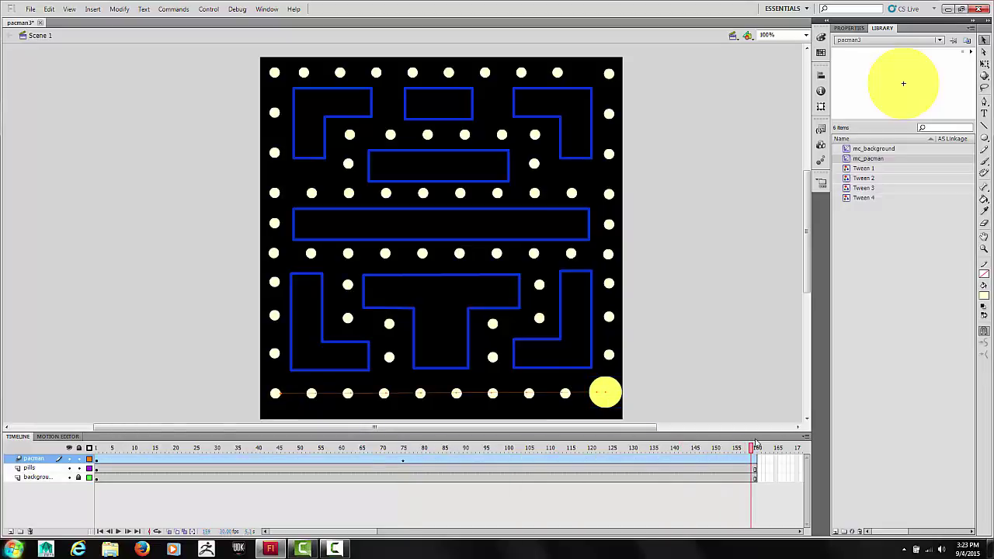
pyautogui.click(613, 393)
pyautogui.moveTo(610, 393)
pyautogui.mouseDown()
pyautogui.moveTo(591, 172)
pyautogui.moveTo(612, 73)
pyautogui.mouseUp()
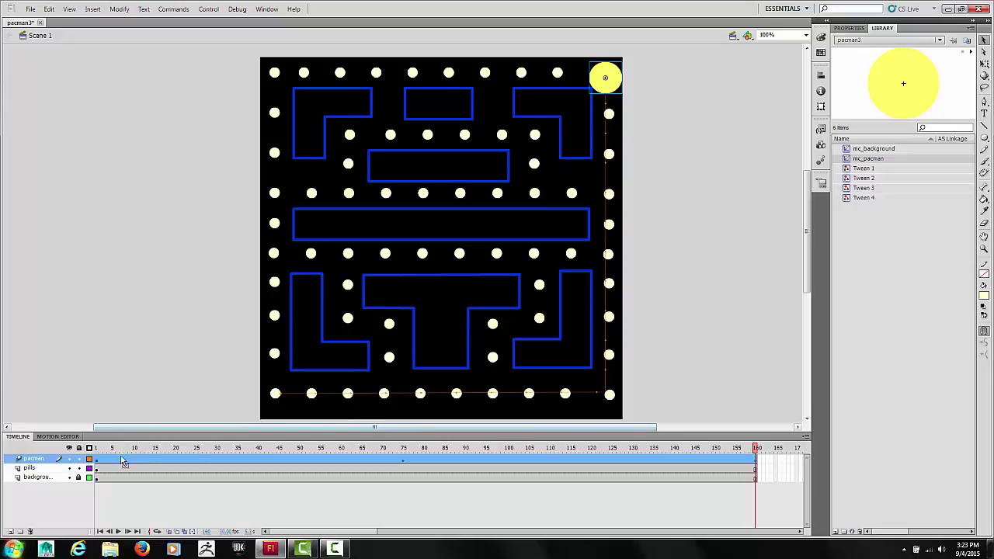
# Step: Return to frame 1 and display the pacman layer as outlines
pyautogui.click(97, 449)
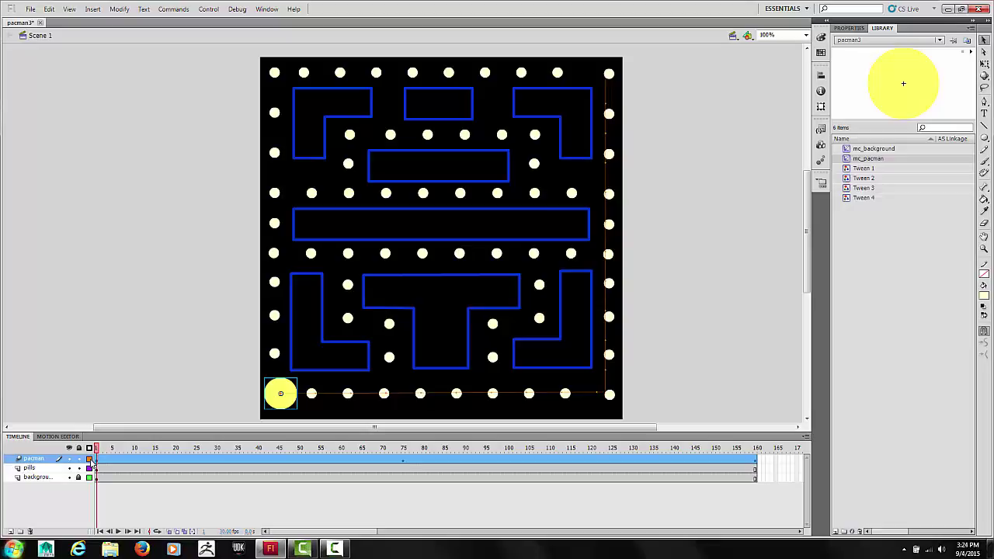
pyautogui.click(91, 460)
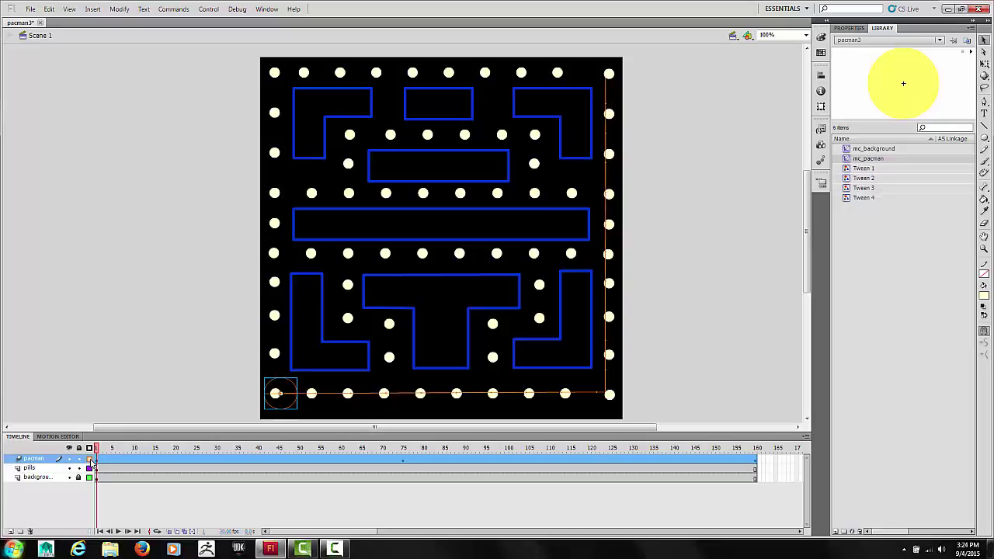
# Step: Add a keyframe on the pills layer at frame 3
pyautogui.click(101, 449)
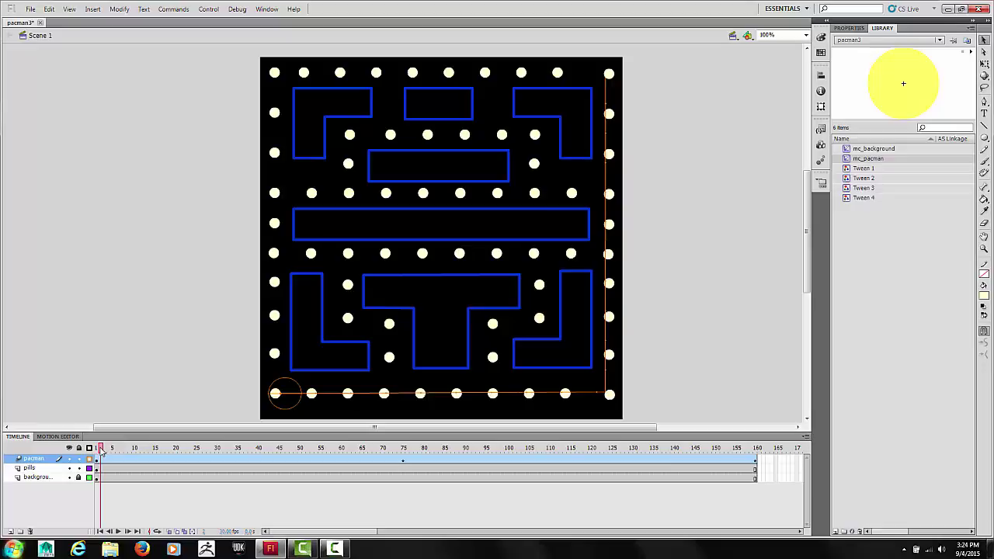
pyautogui.moveTo(101, 451); pyautogui.dragTo(106, 452)
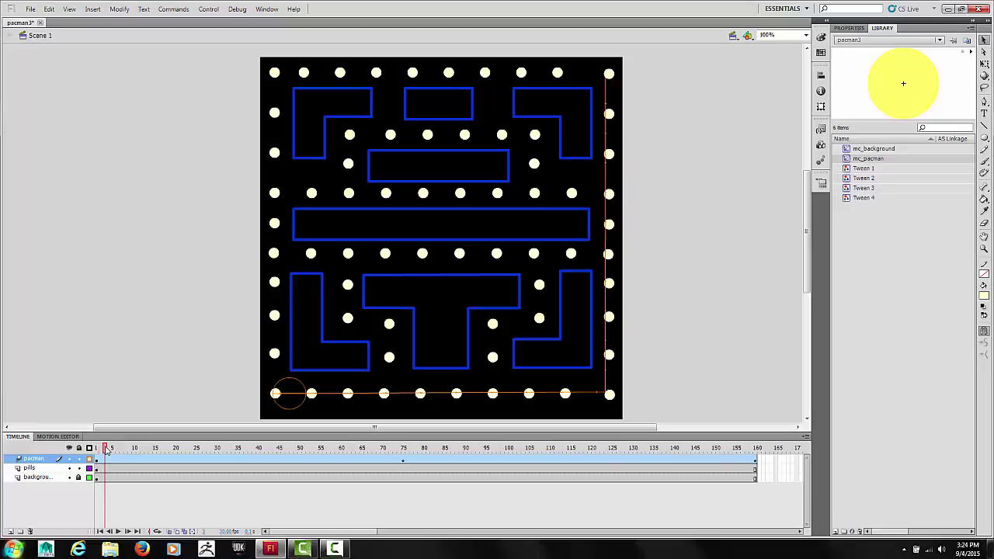
pyautogui.click(106, 450)
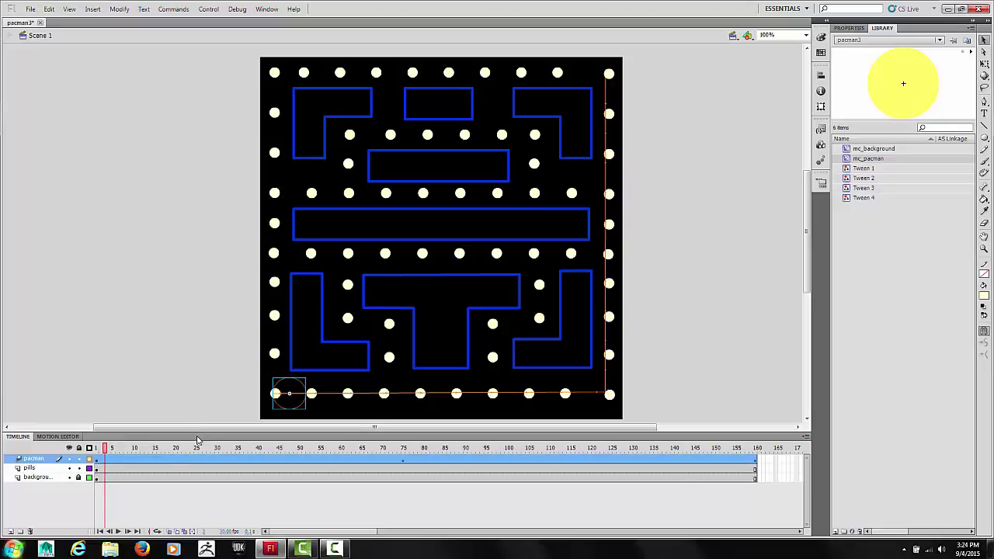
pyautogui.rightClick(106, 469)
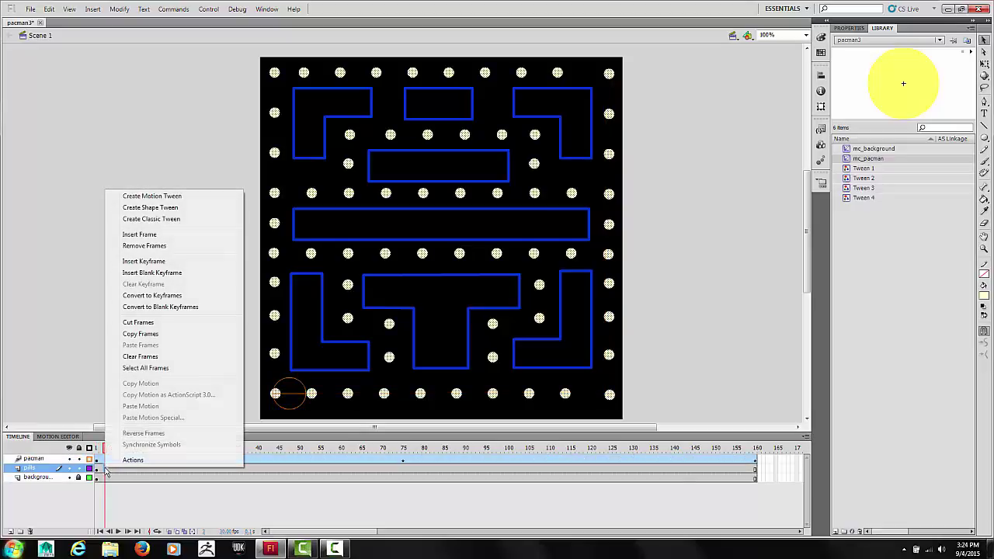
pyautogui.click(153, 266)
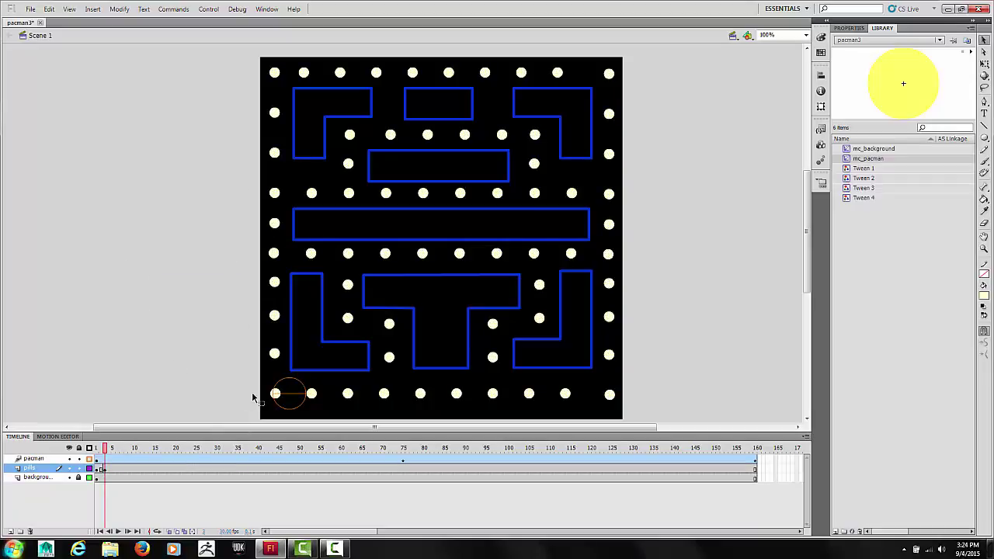
# Step: Delete the bottom-left pill lying under Pac-Man's starting position
pyautogui.click(275, 396)
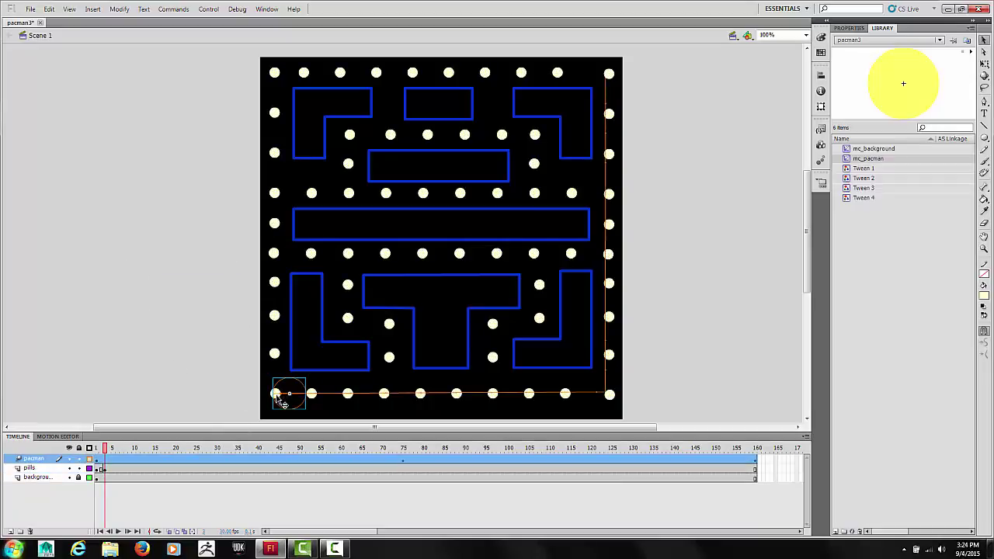
pyautogui.click(240, 402)
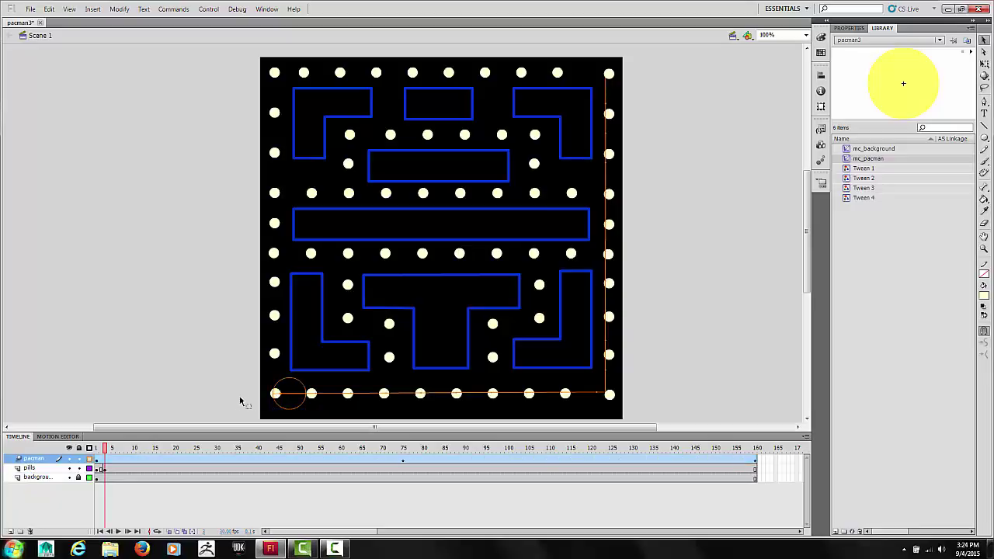
pyautogui.click(279, 396)
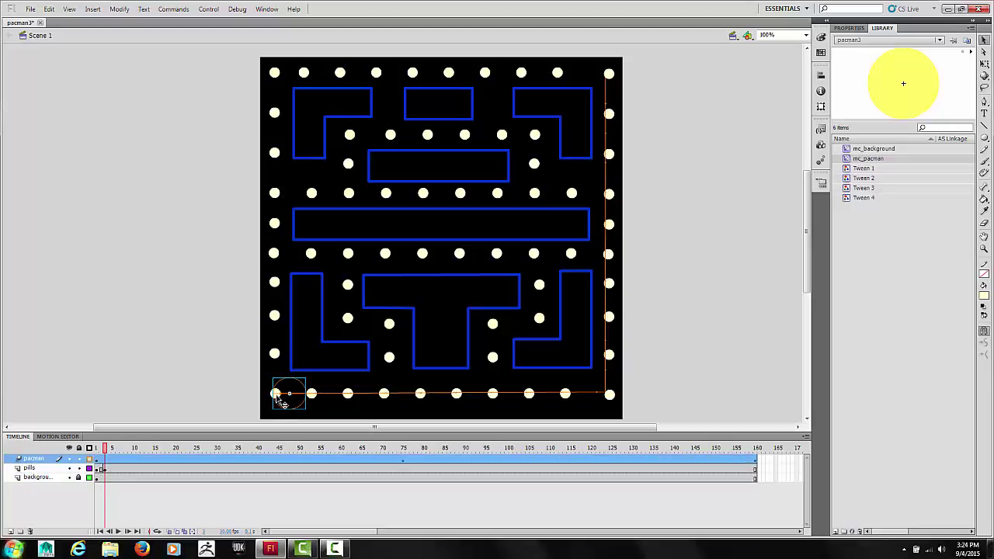
pyautogui.click(79, 460)
pyautogui.click(274, 394)
pyautogui.press('Delete')
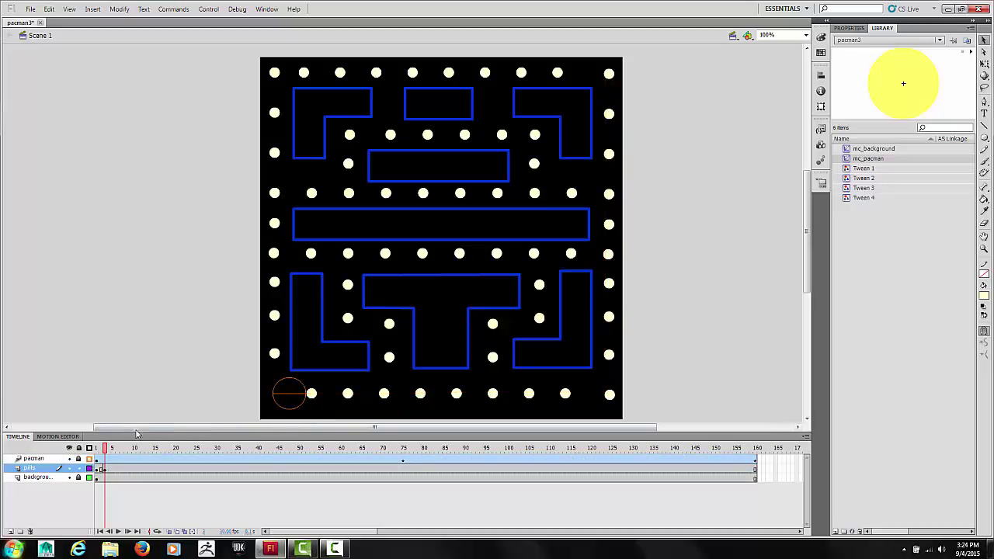
# Step: Add a pills keyframe at frame 6 and delete the pill Pac-Man covers
pyautogui.moveTo(104, 450); pyautogui.dragTo(119, 451)
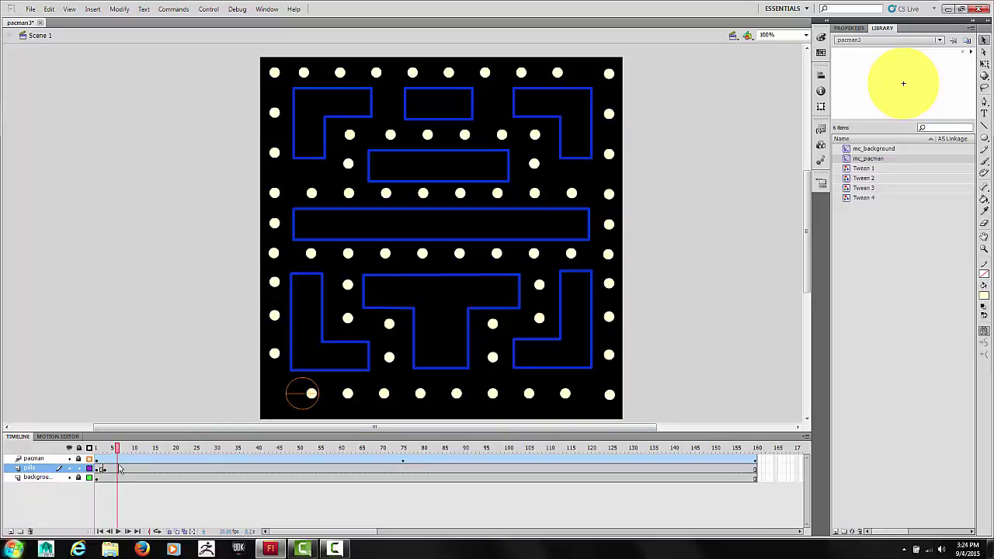
pyautogui.rightClick(119, 469)
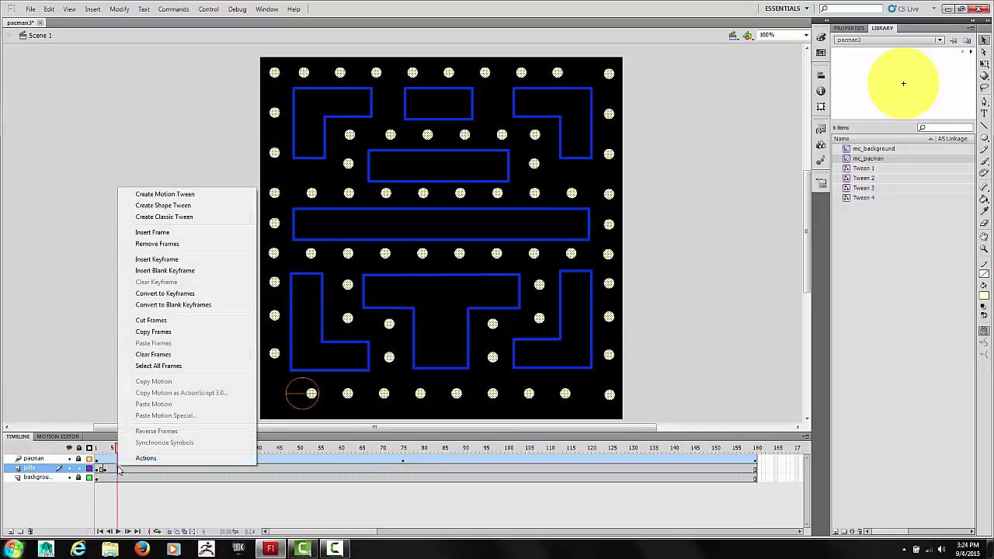
pyautogui.click(163, 259)
pyautogui.click(245, 386)
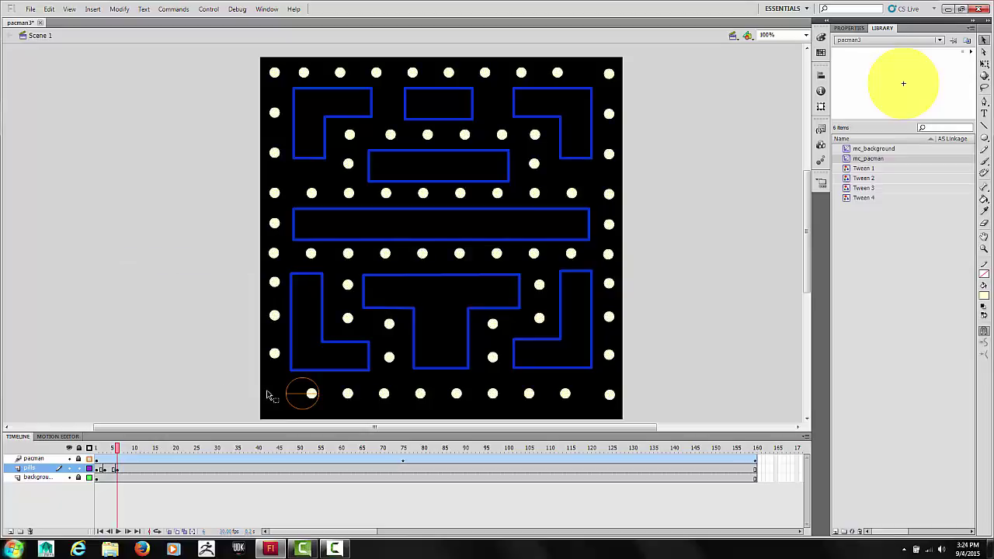
pyautogui.click(310, 395)
pyautogui.press('Delete')
# Step: Add a pills keyframe at frame 15 and delete the next bottom-row pill
pyautogui.moveTo(117, 449); pyautogui.dragTo(154, 450)
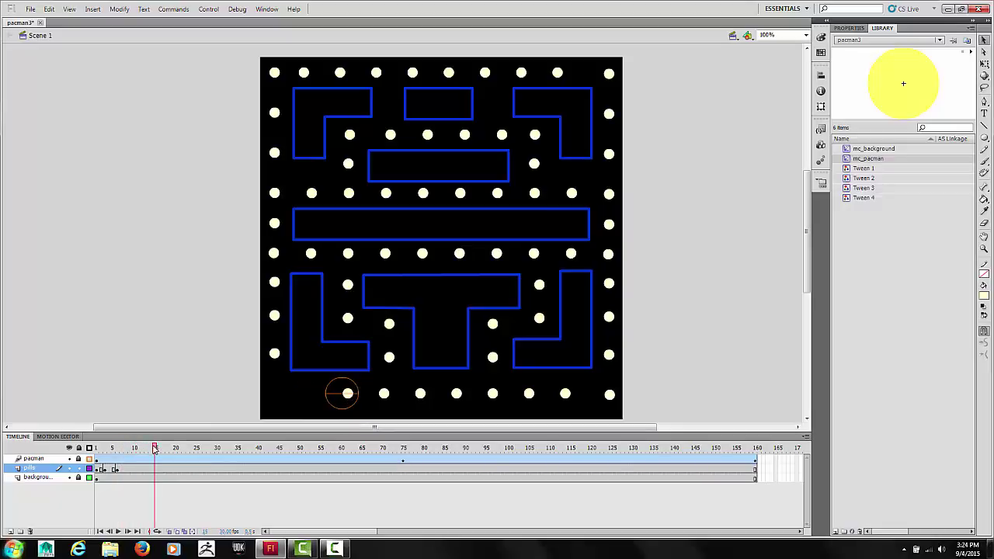
pyautogui.click(350, 393)
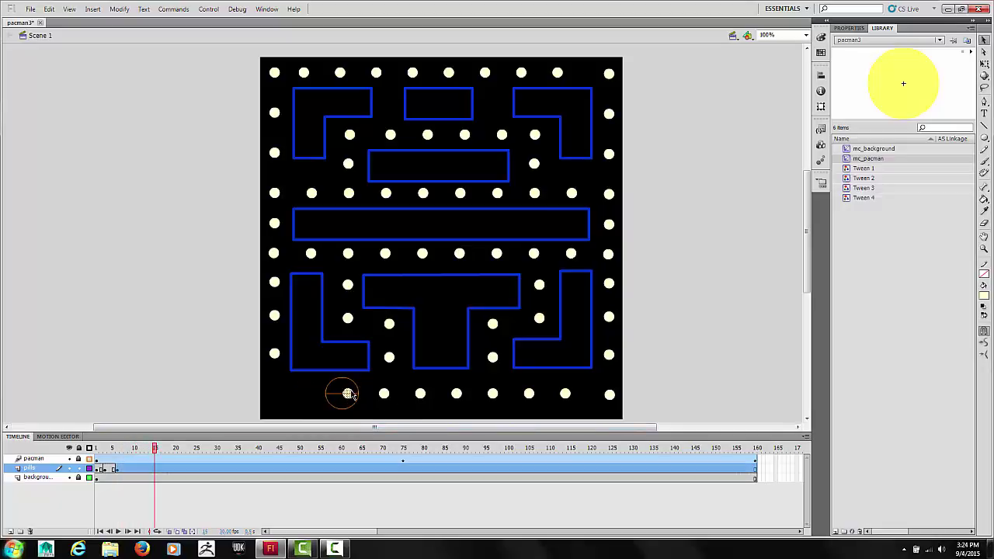
pyautogui.rightClick(156, 472)
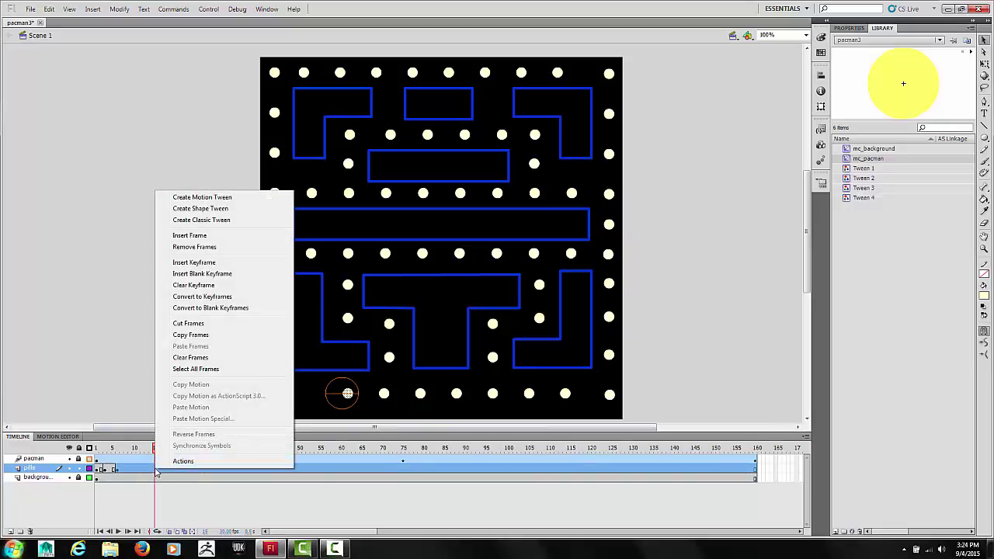
pyautogui.click(154, 472)
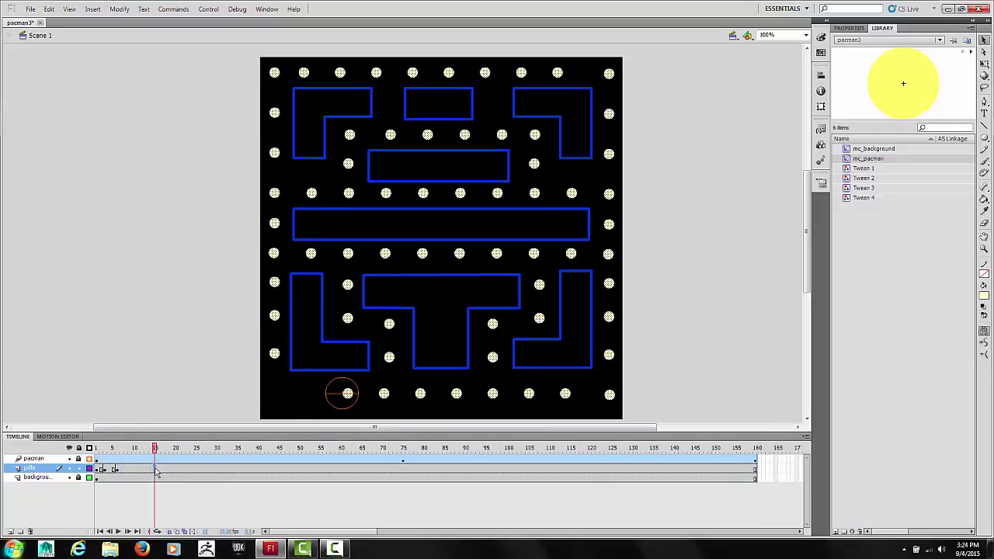
pyautogui.rightClick(156, 471)
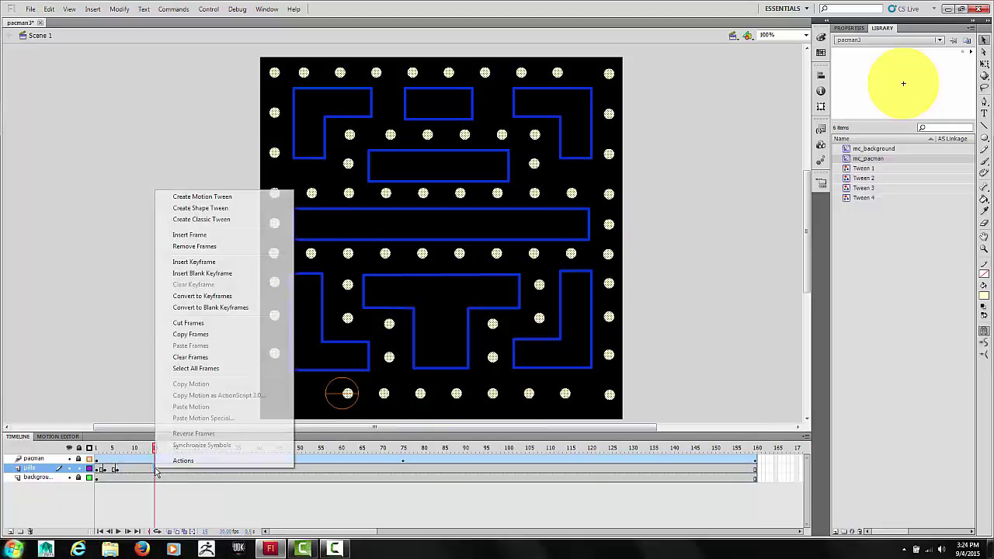
pyautogui.click(194, 261)
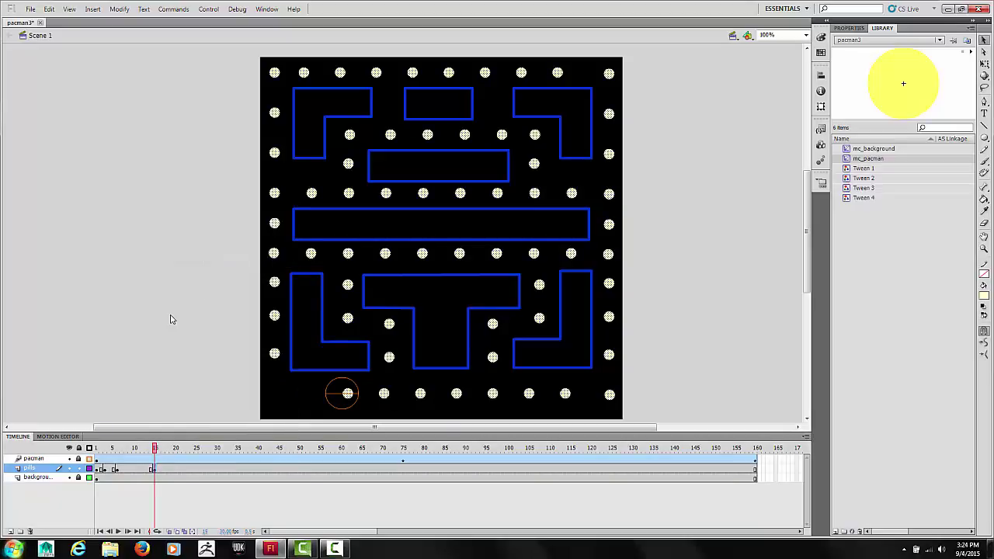
pyautogui.click(347, 394)
pyautogui.press('Delete')
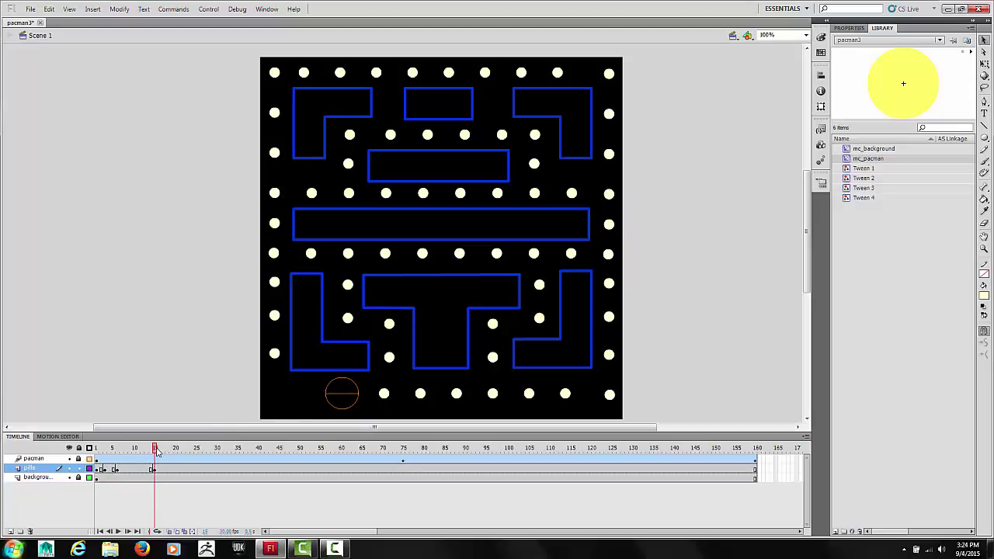
# Step: Add a pills keyframe at frame 24 and delete the pill under Pac-Man
pyautogui.moveTo(156, 451); pyautogui.dragTo(194, 450)
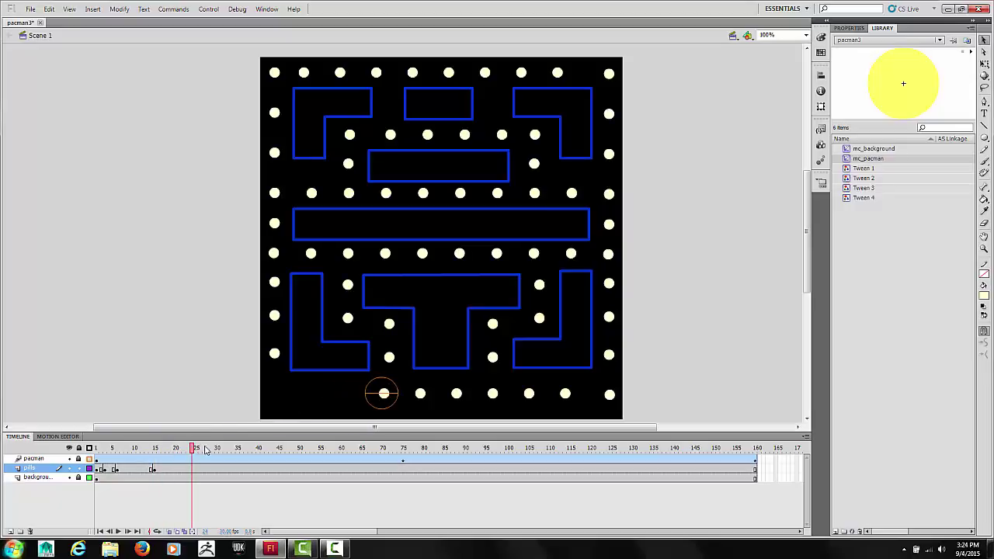
pyautogui.rightClick(194, 471)
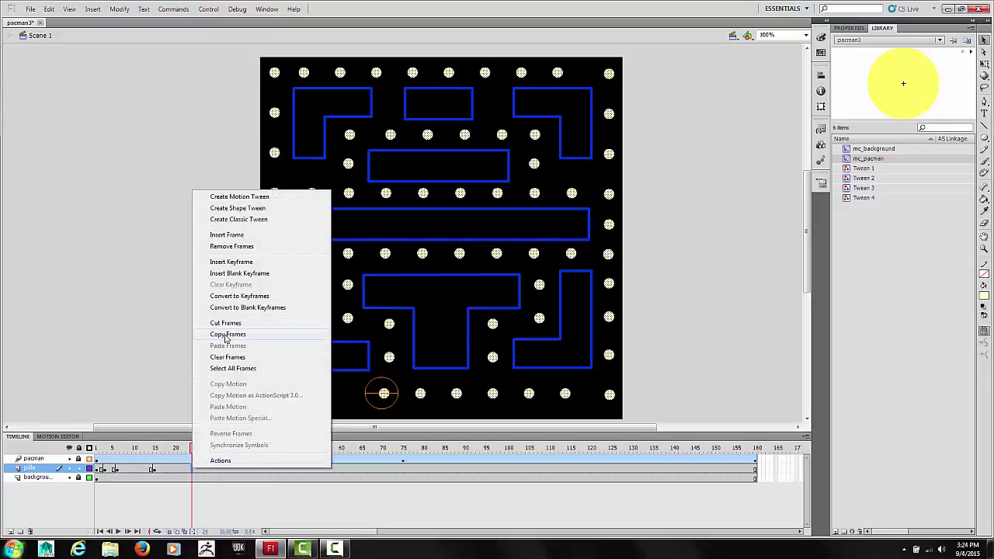
pyautogui.click(234, 264)
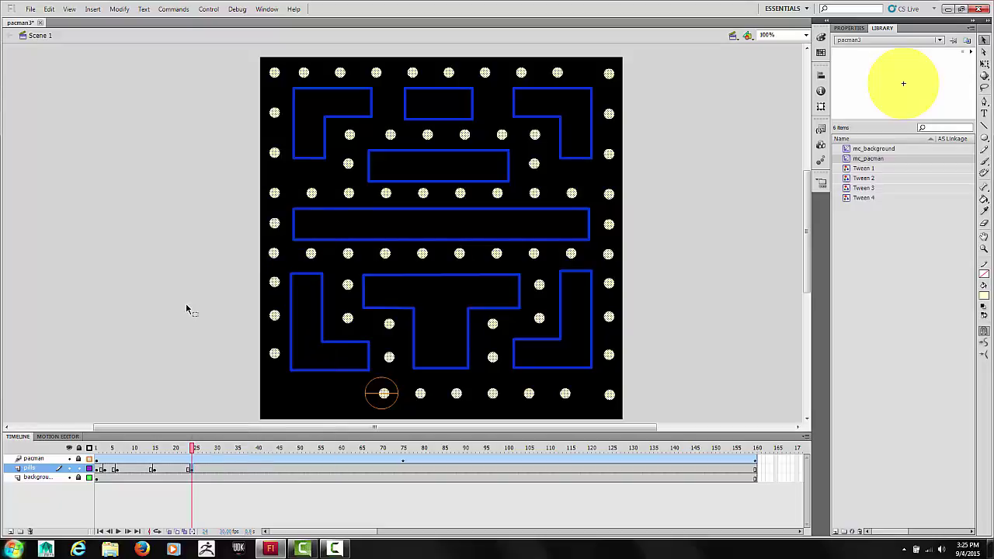
pyautogui.click(384, 395)
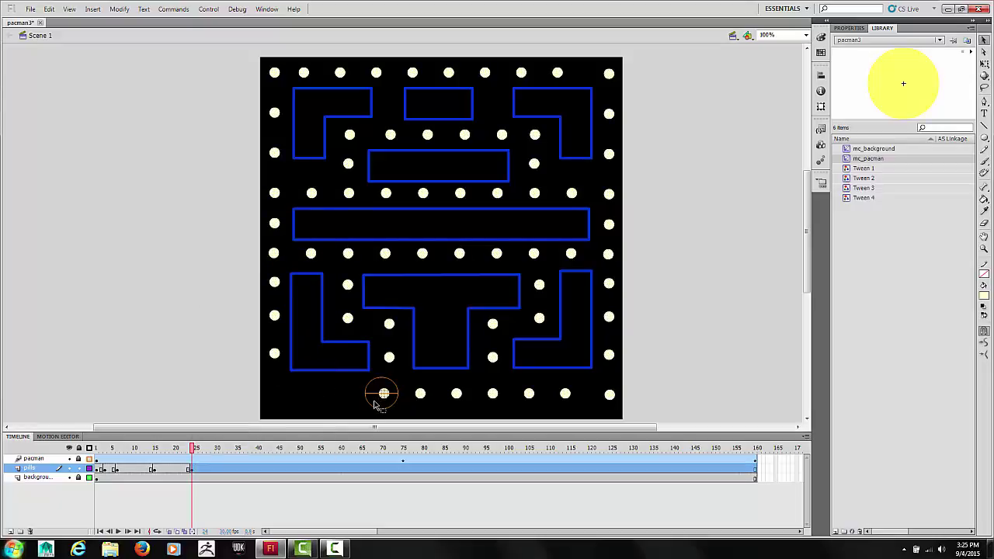
pyautogui.press('Delete')
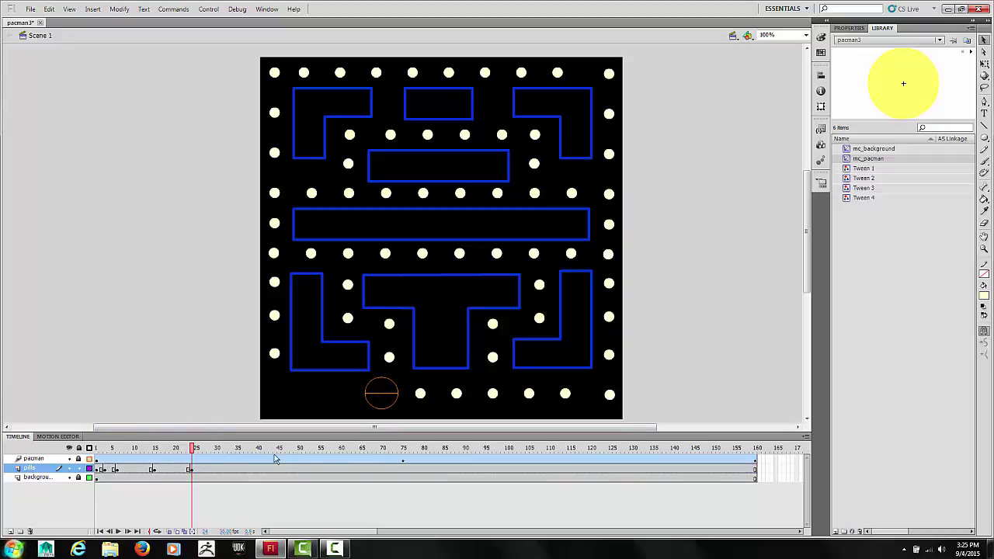
# Step: Add a pills keyframe at frame 32 and delete the next bottom-row pill
pyautogui.moveTo(193, 452); pyautogui.dragTo(225, 452)
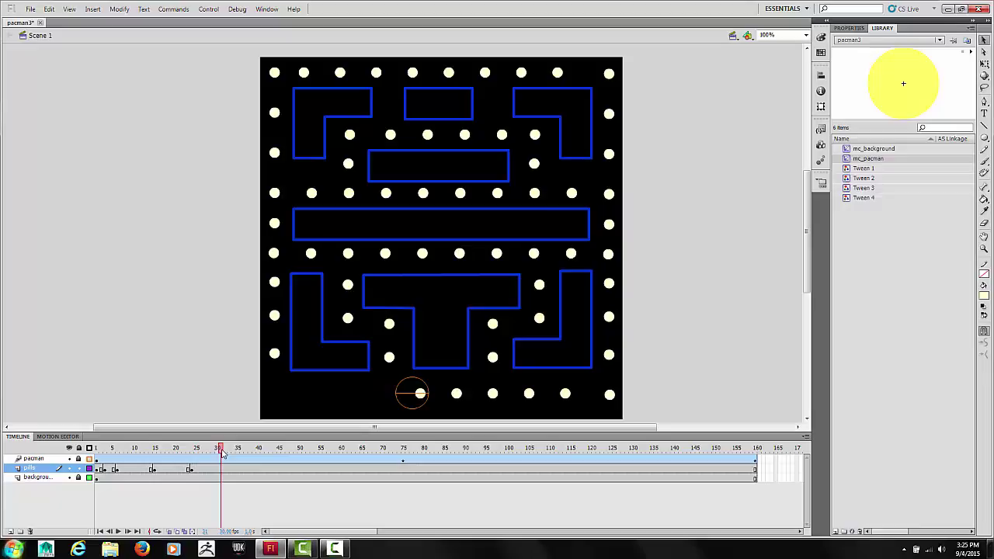
pyautogui.click(421, 397)
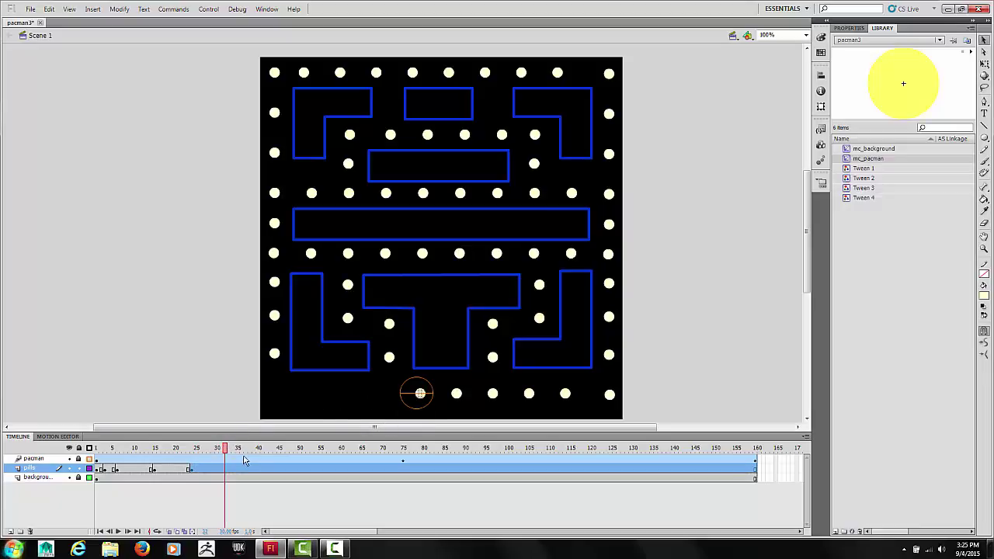
pyautogui.rightClick(226, 471)
pyautogui.click(226, 470)
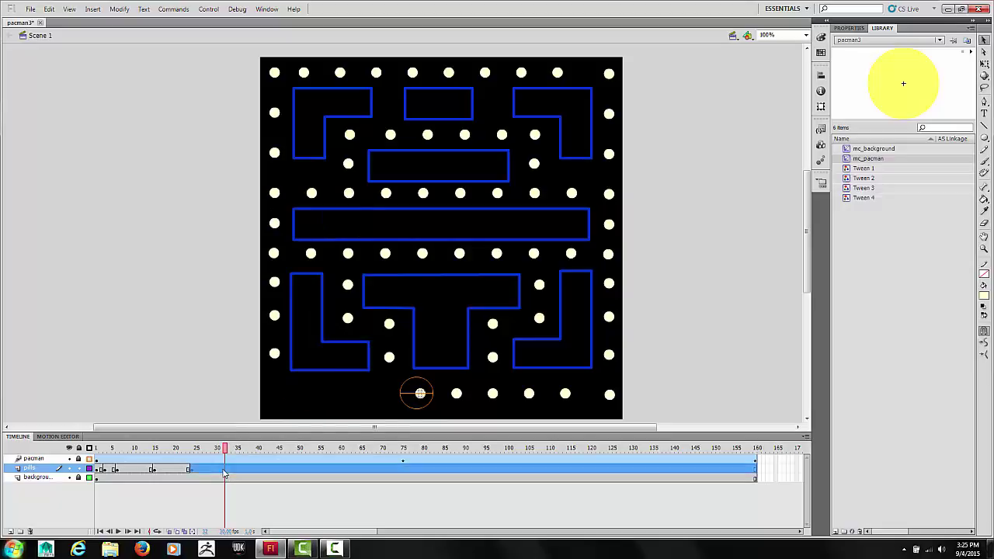
pyautogui.rightClick(226, 470)
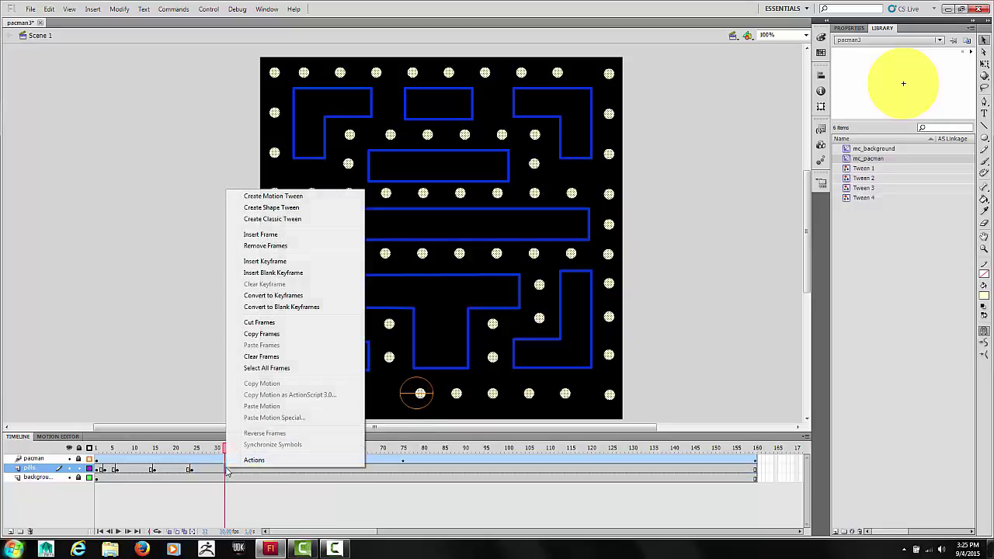
pyautogui.click(275, 260)
pyautogui.click(317, 371)
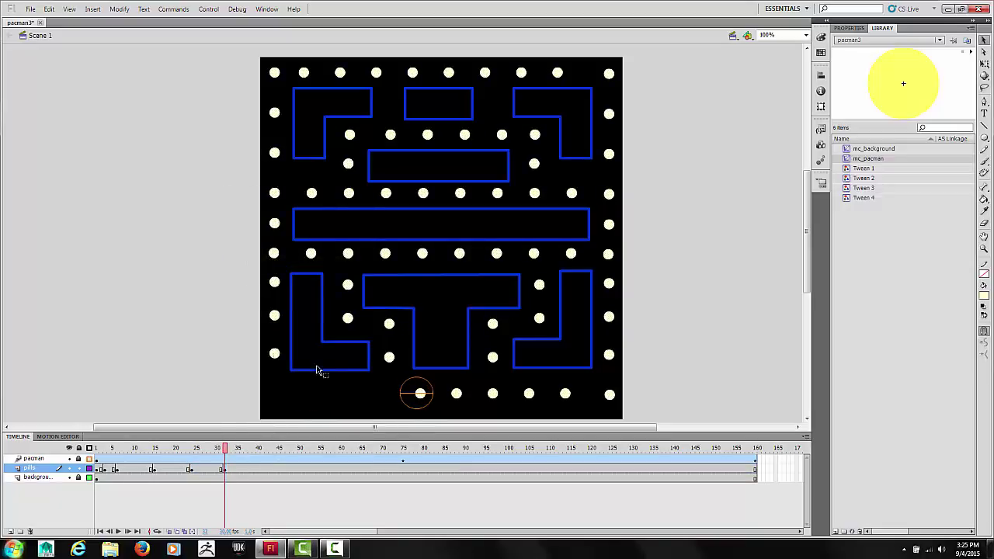
pyautogui.click(420, 395)
pyautogui.press('Delete')
# Step: Turn off pacman's outline view and scrub frames 1 to 32 to preview the pills vanishing
pyautogui.click(90, 459)
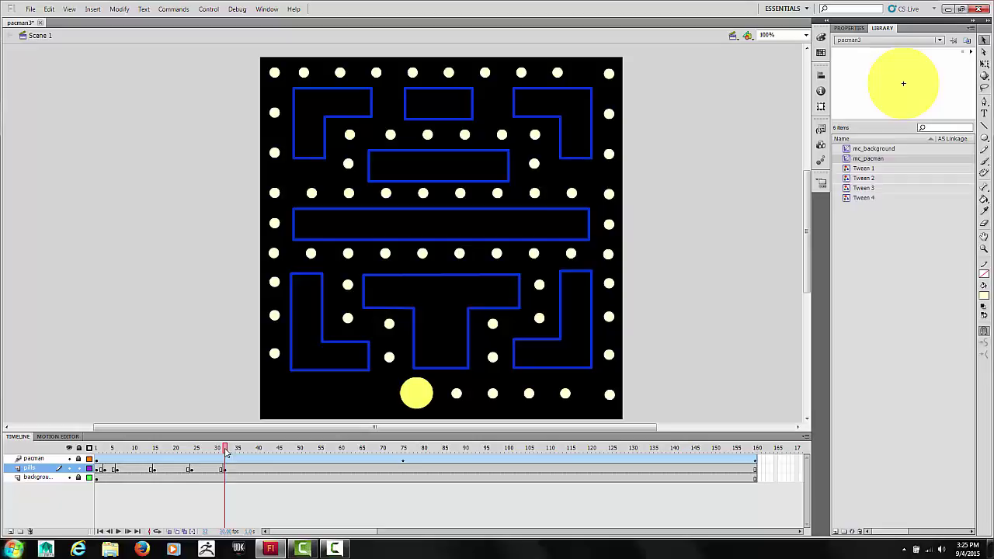
pyautogui.moveTo(226, 451); pyautogui.dragTo(97, 455)
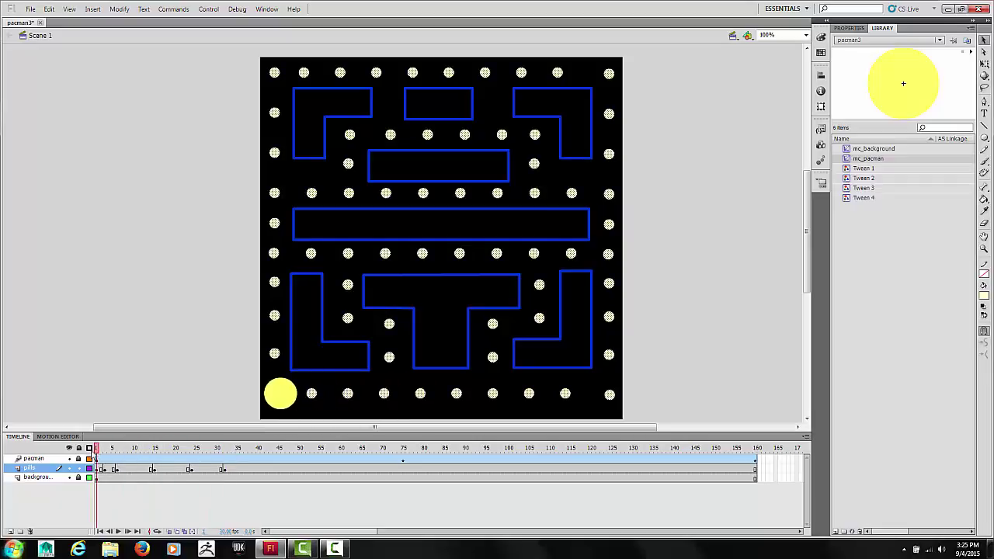
pyautogui.moveTo(97, 455); pyautogui.dragTo(225, 459)
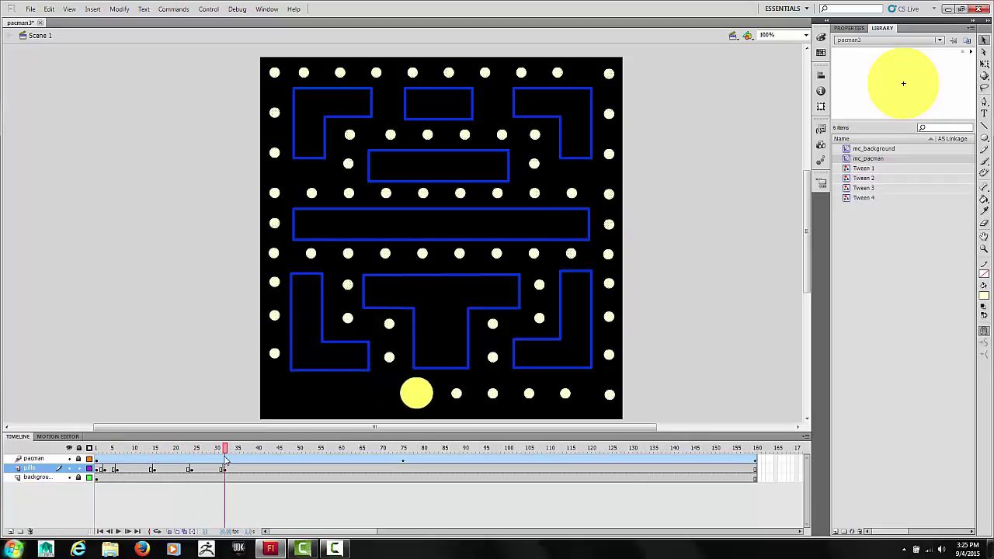